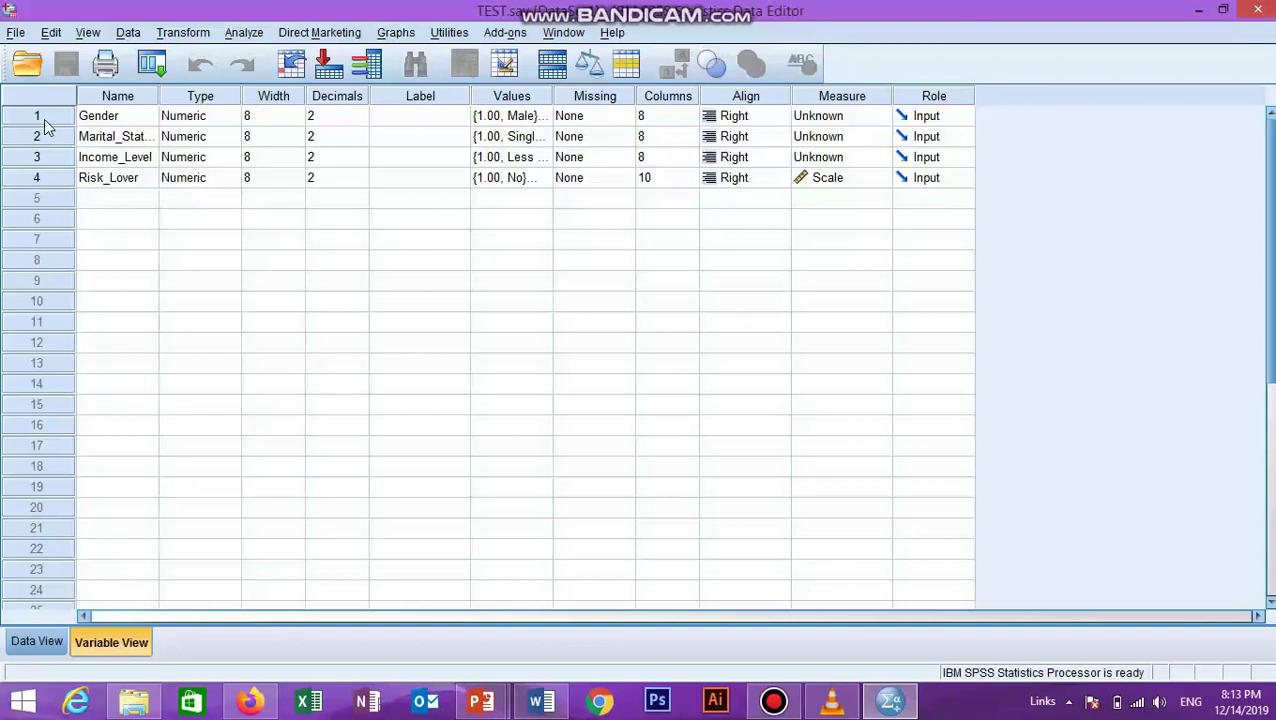
# Step: Start a Binary Logistic regression and assign Risk_Lover as the dependent variable
pyautogui.click(246, 33)
pyautogui.moveTo(336, 236)
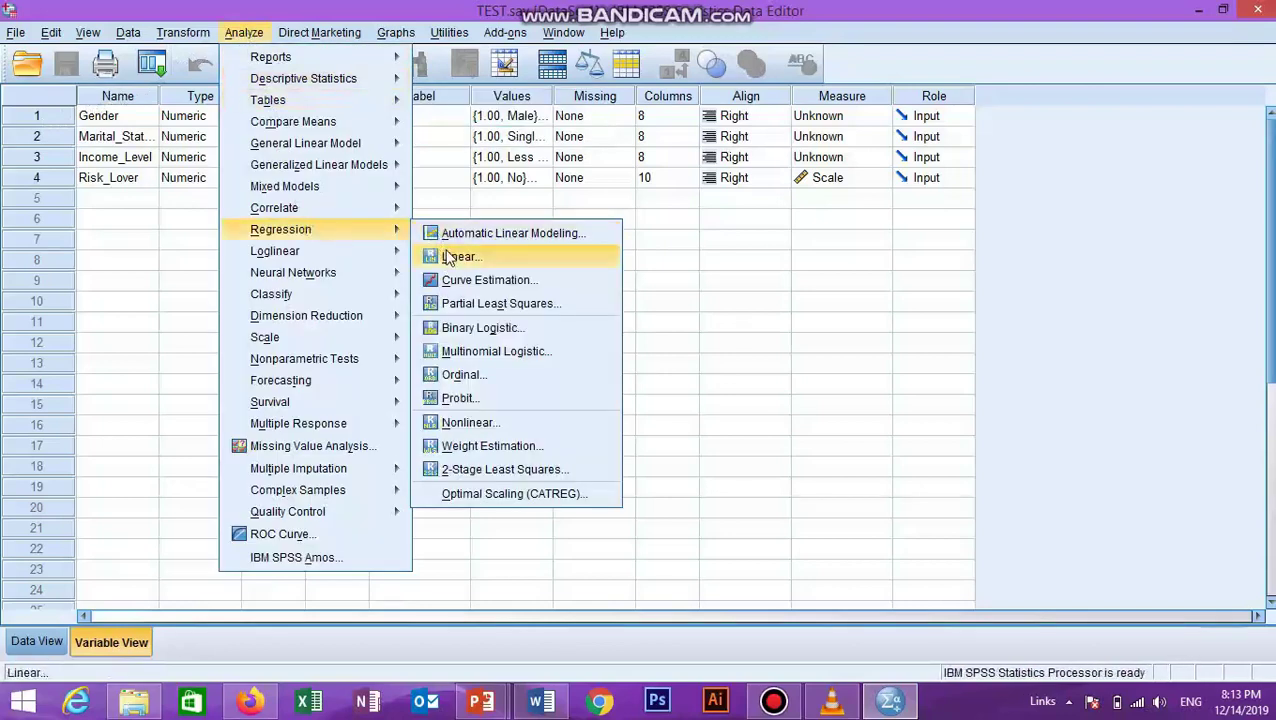
pyautogui.click(482, 330)
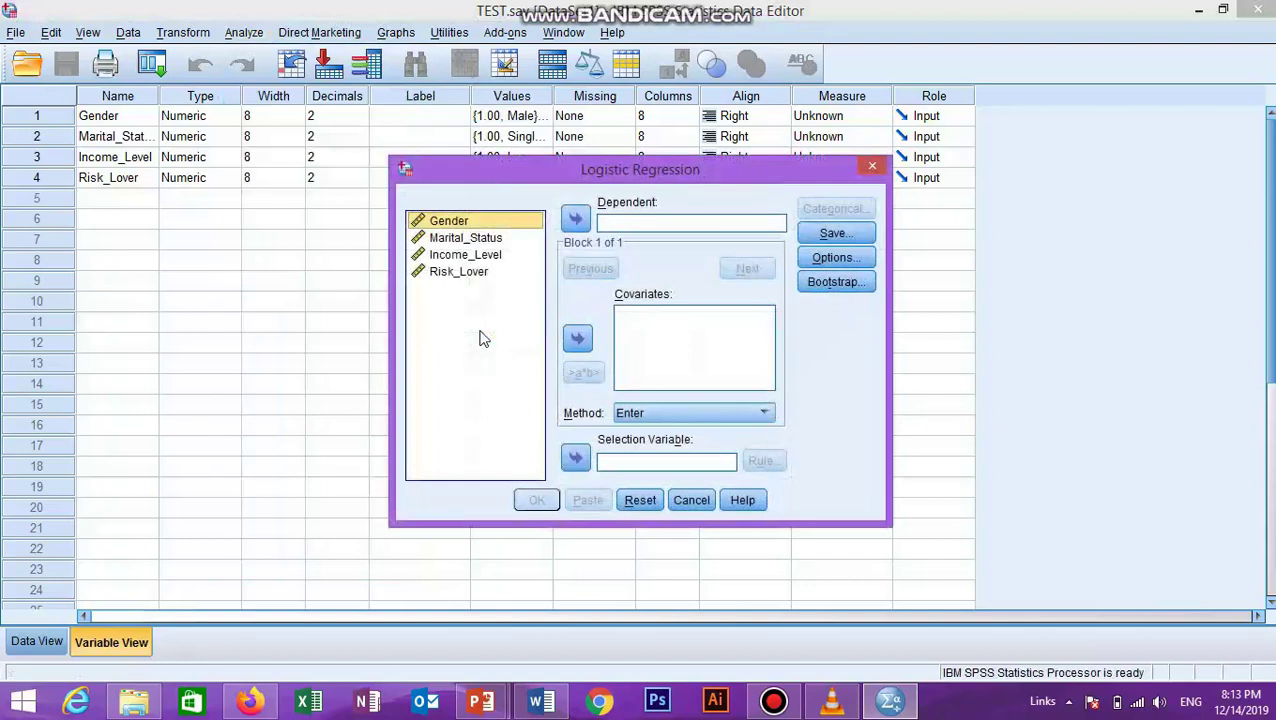
pyautogui.click(471, 241)
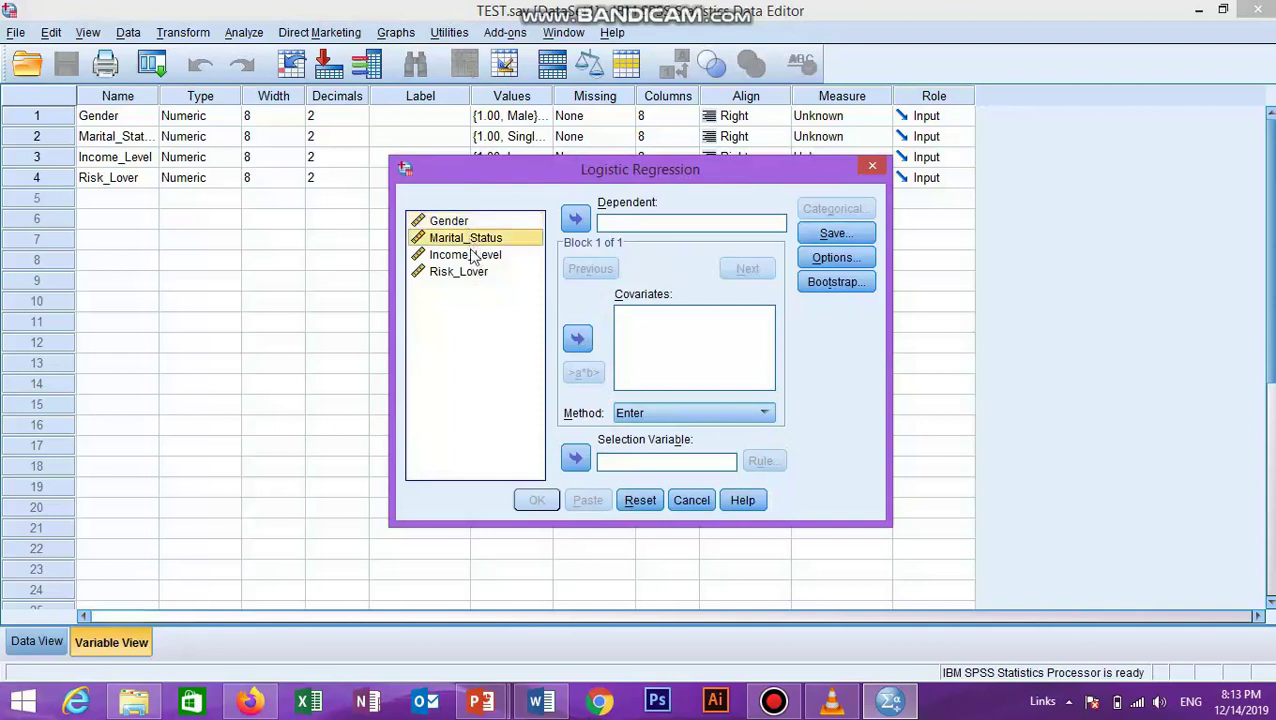
pyautogui.click(472, 256)
pyautogui.click(470, 272)
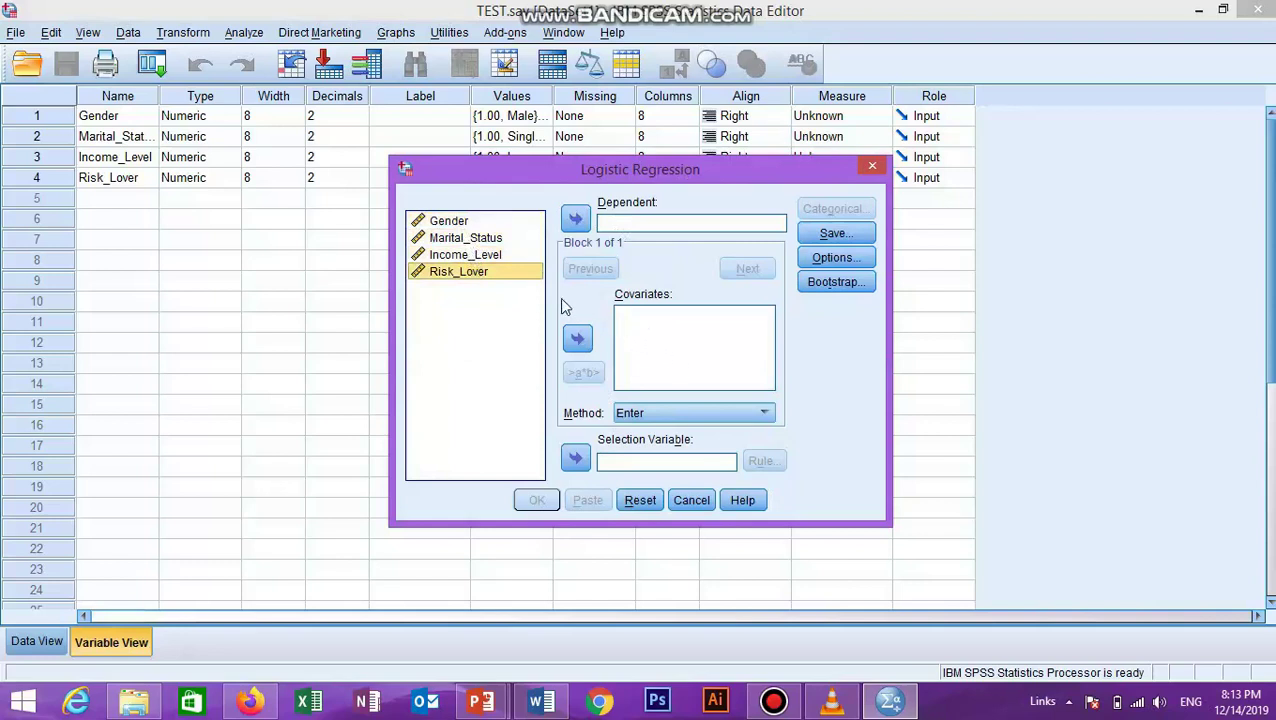
pyautogui.press('super+c')
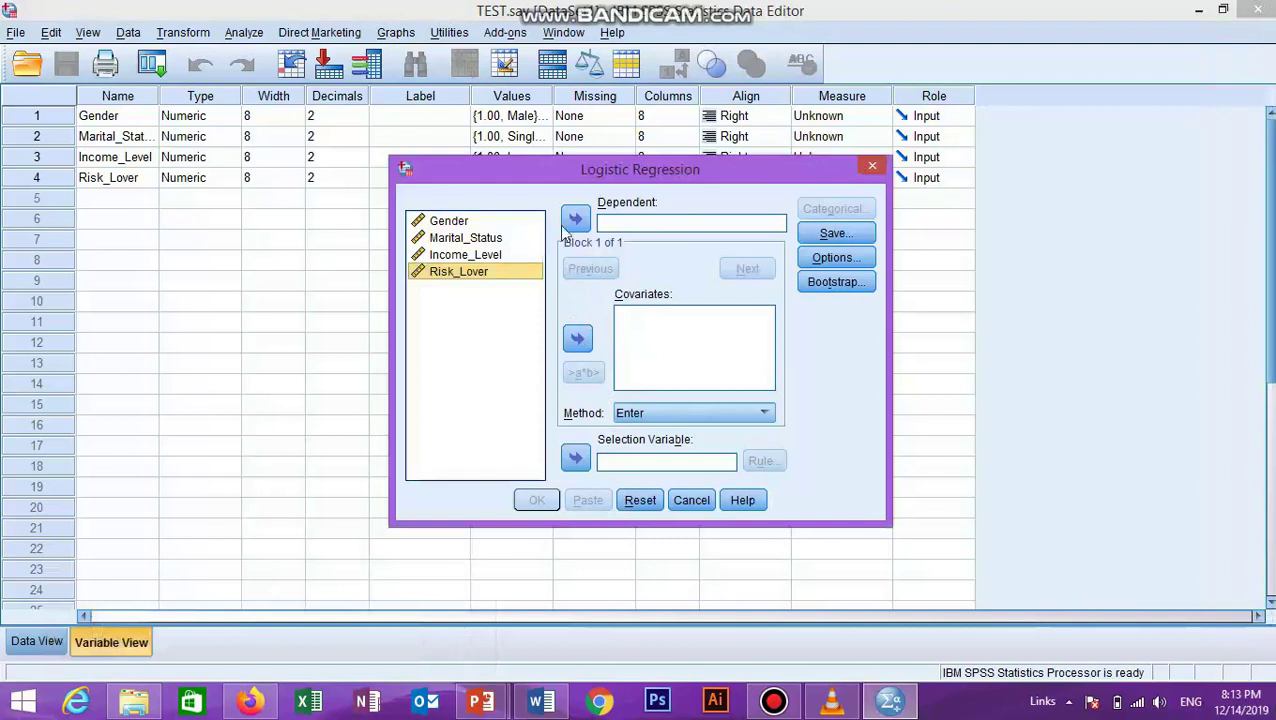
pyautogui.click(575, 219)
# Step: Add Gender, Marital_Status and Income_Level as covariates and set the entry method to Forward: LR
pyautogui.click(470, 238)
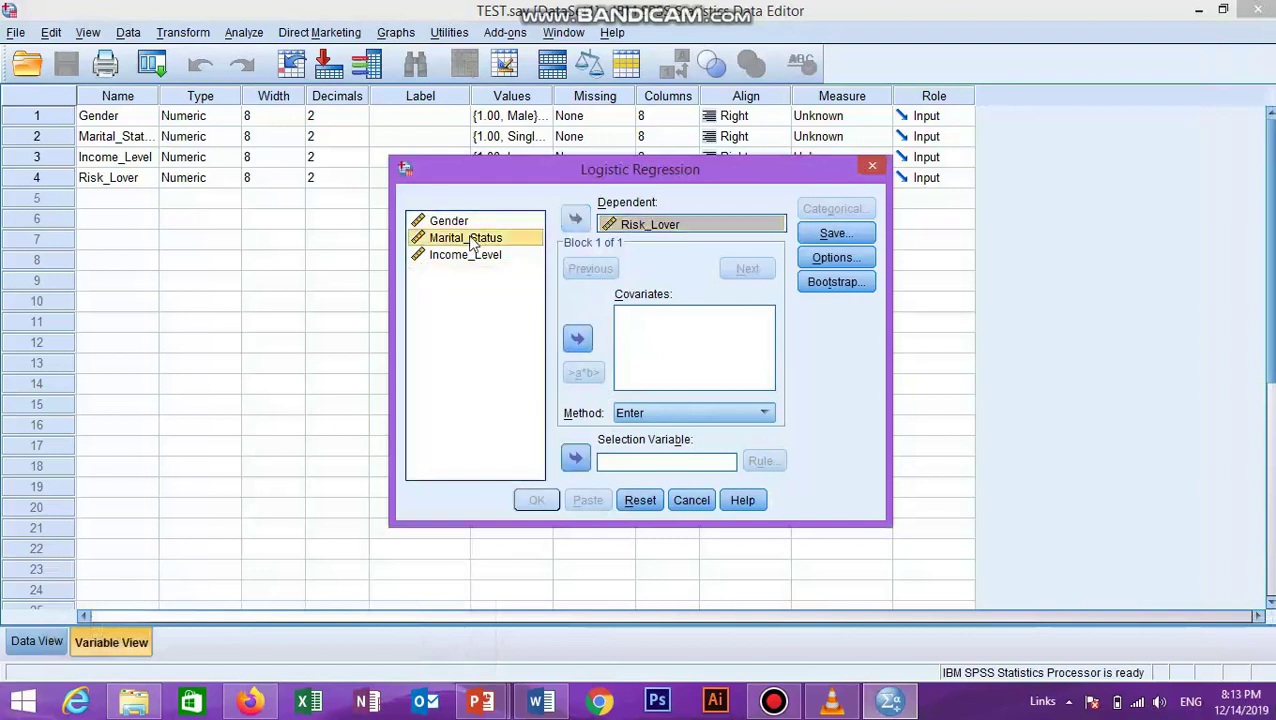
pyautogui.hotkey('ctrl', 'a')
pyautogui.click(580, 341)
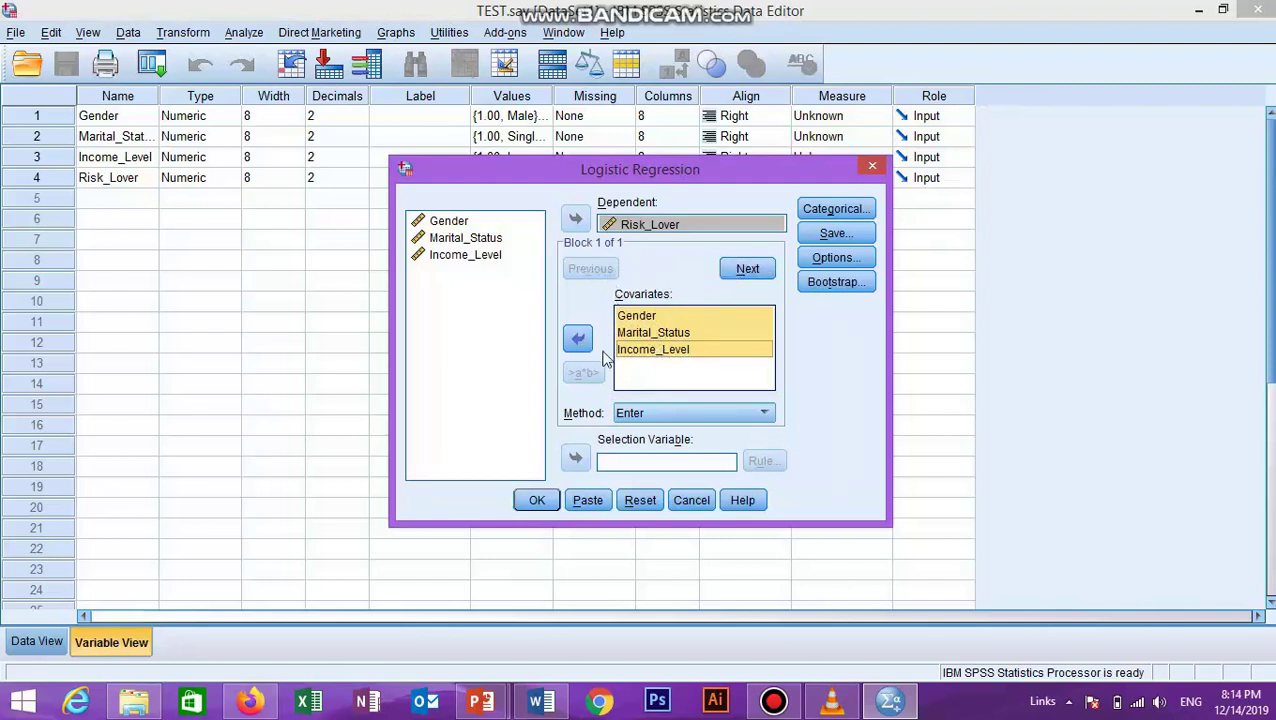
pyautogui.click(662, 414)
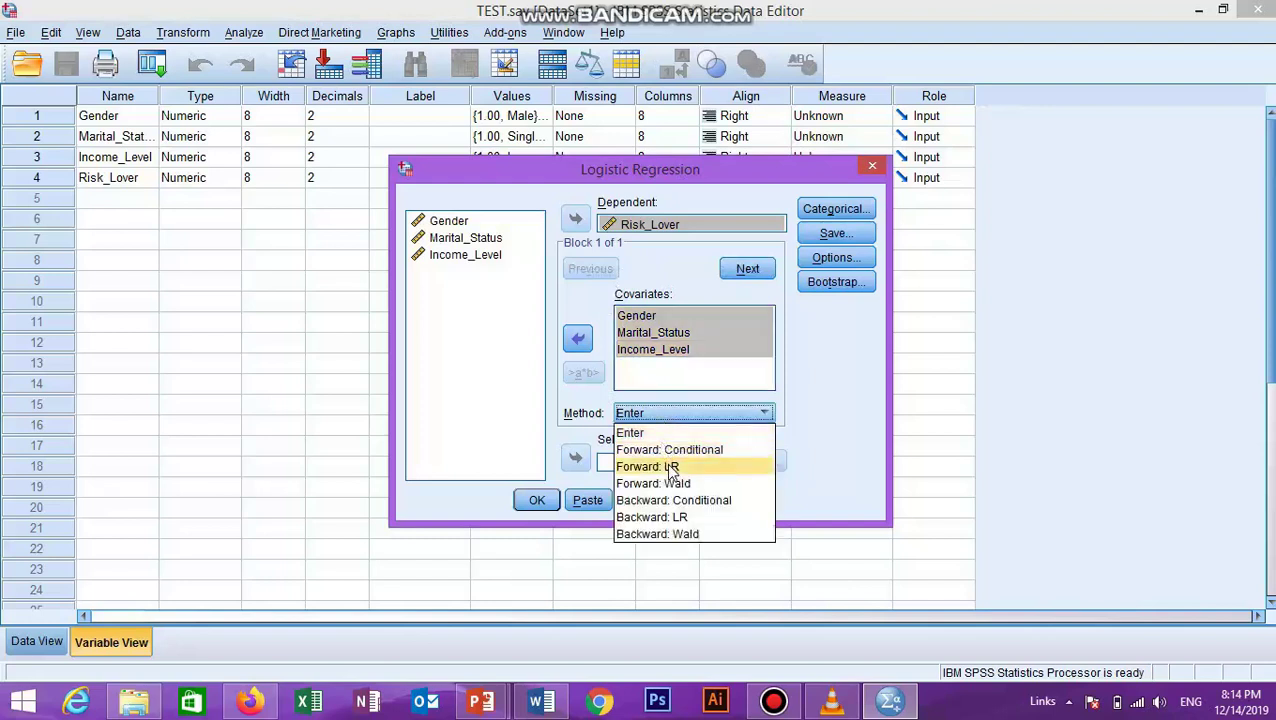
pyautogui.click(672, 468)
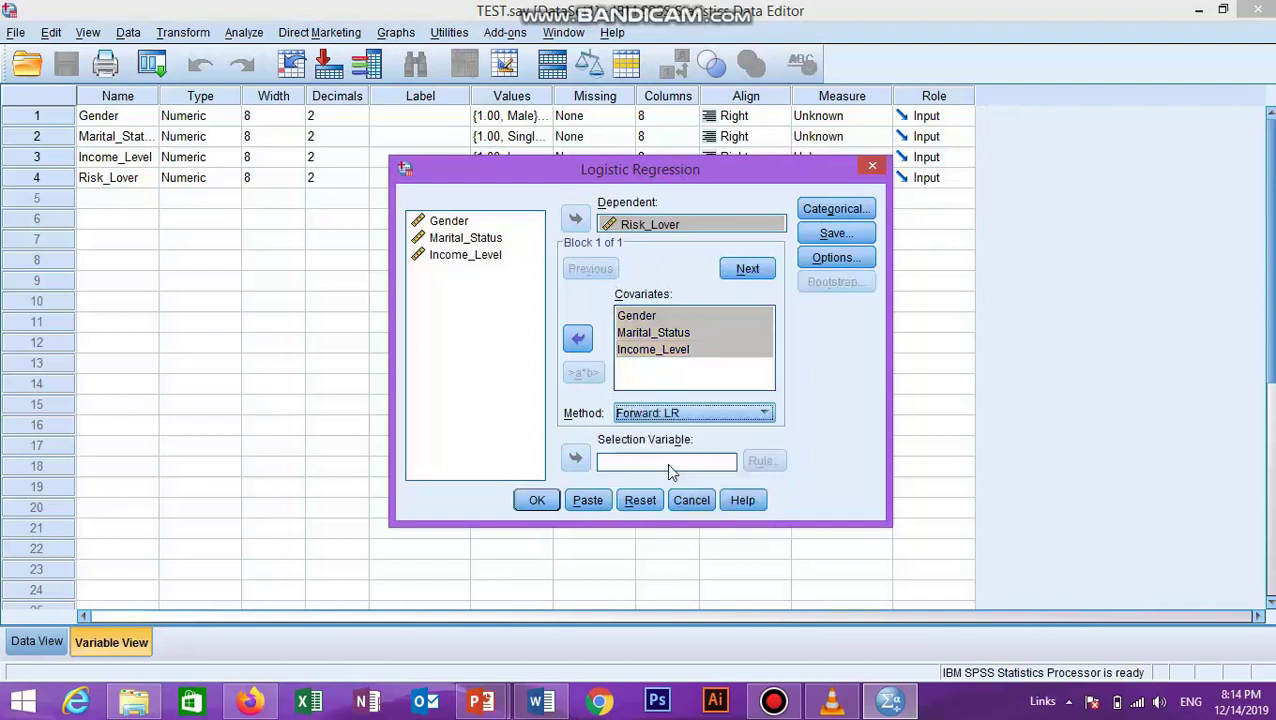
# Step: Define Gender as a categorical covariate with the Indicator contrast and select First as its reference category
pyautogui.click(829, 212)
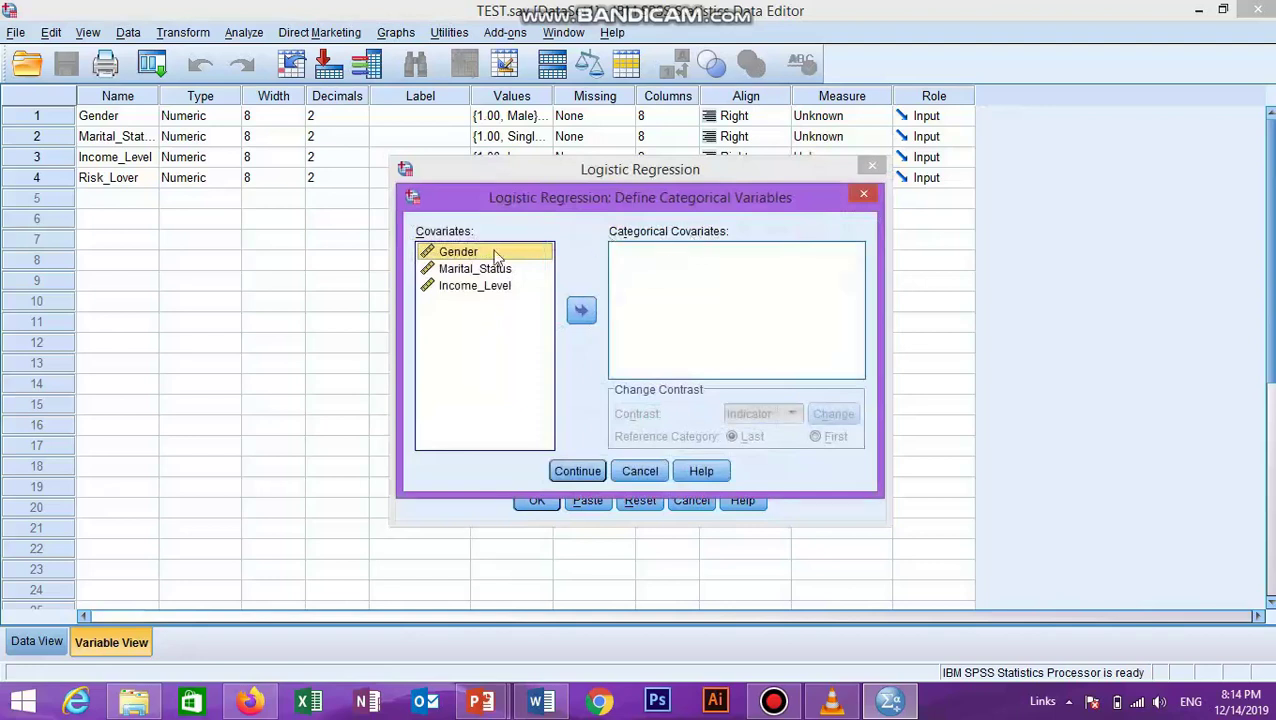
pyautogui.moveTo(487, 256)
pyautogui.mouseDown()
pyautogui.moveTo(482, 286)
pyautogui.moveTo(487, 254)
pyautogui.mouseUp()
pyautogui.click(581, 312)
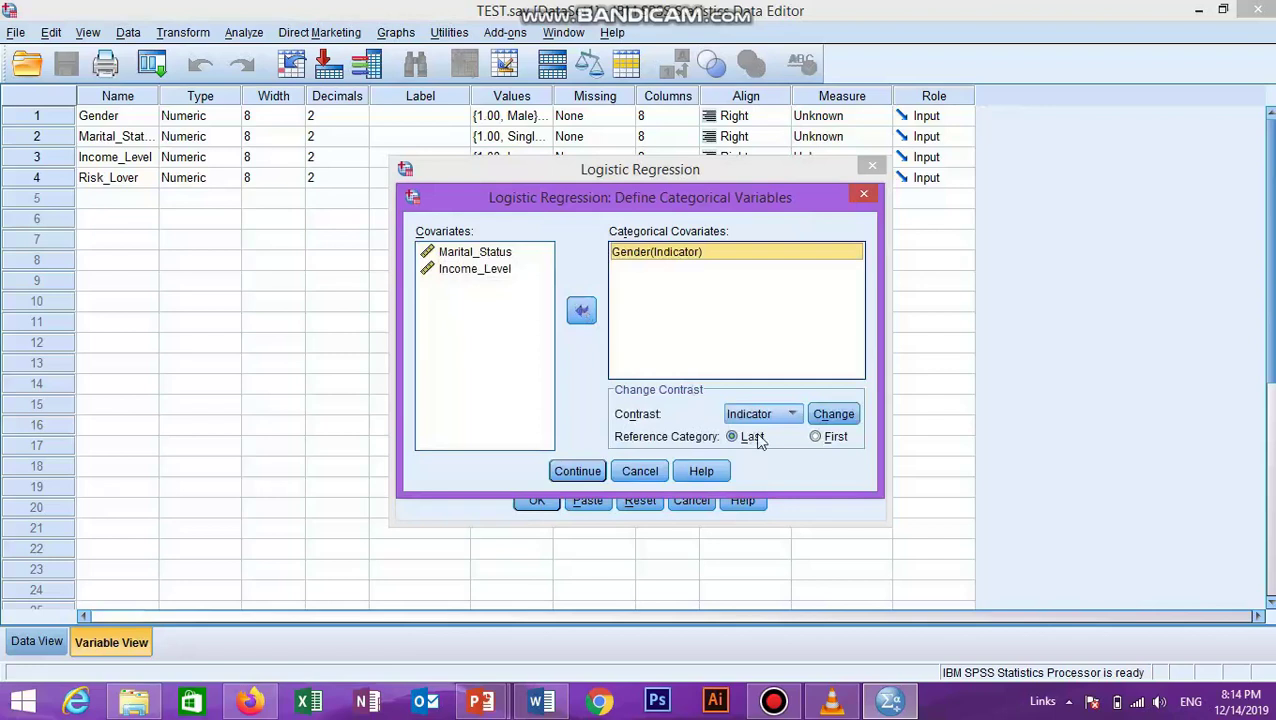
pyautogui.click(816, 443)
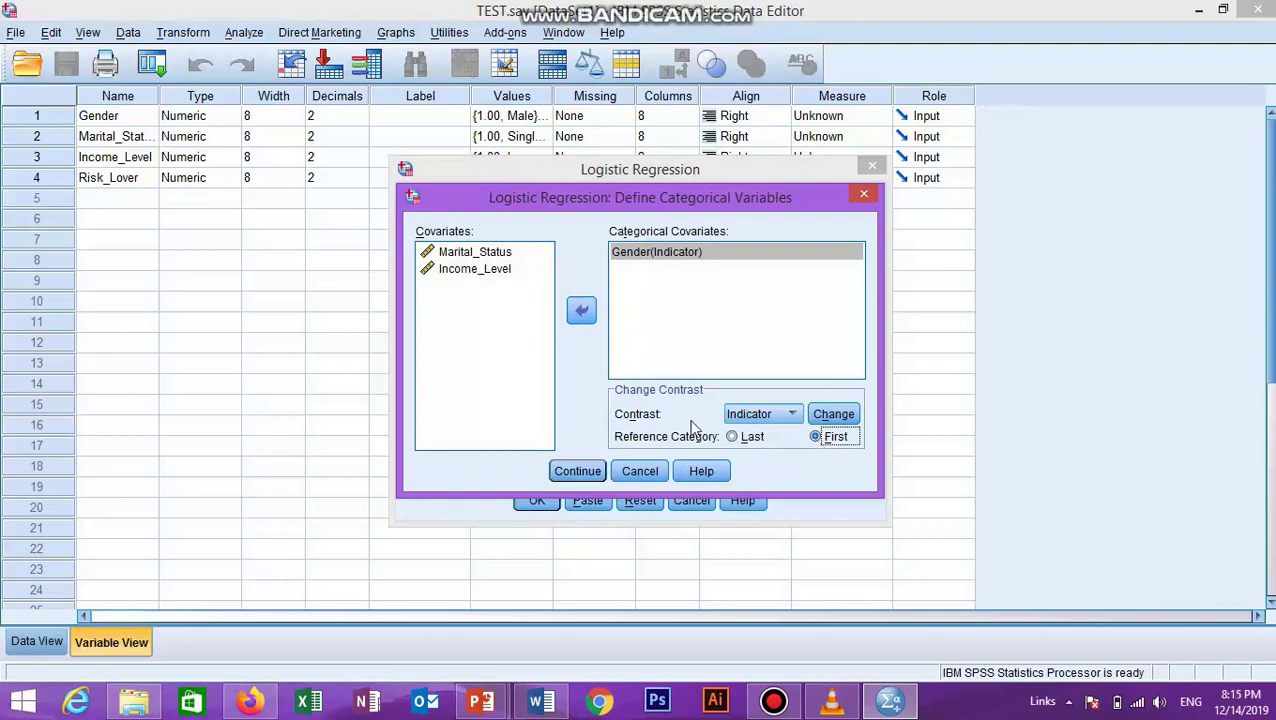
pyautogui.click(581, 474)
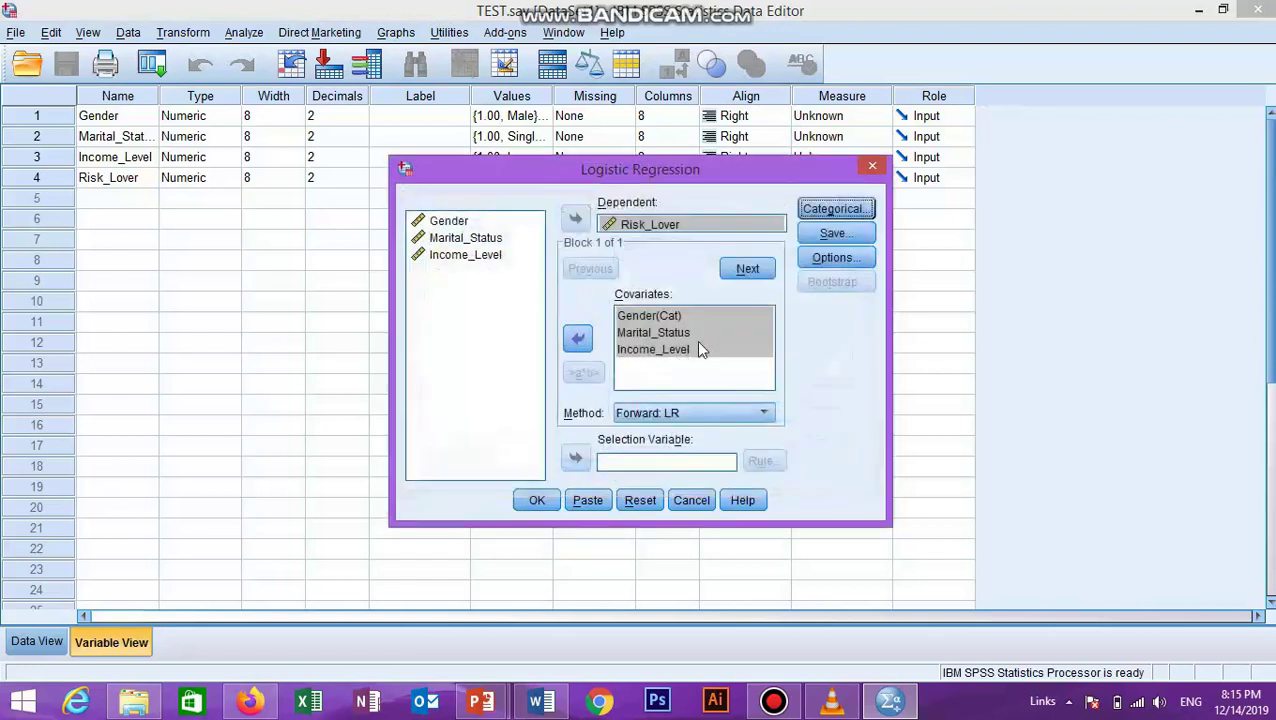
# Step: Enable classification plots, Hosmer-Lemeshow goodness-of-fit and casewise listing of residuals, display results at the last step, and run the regression
pyautogui.click(826, 259)
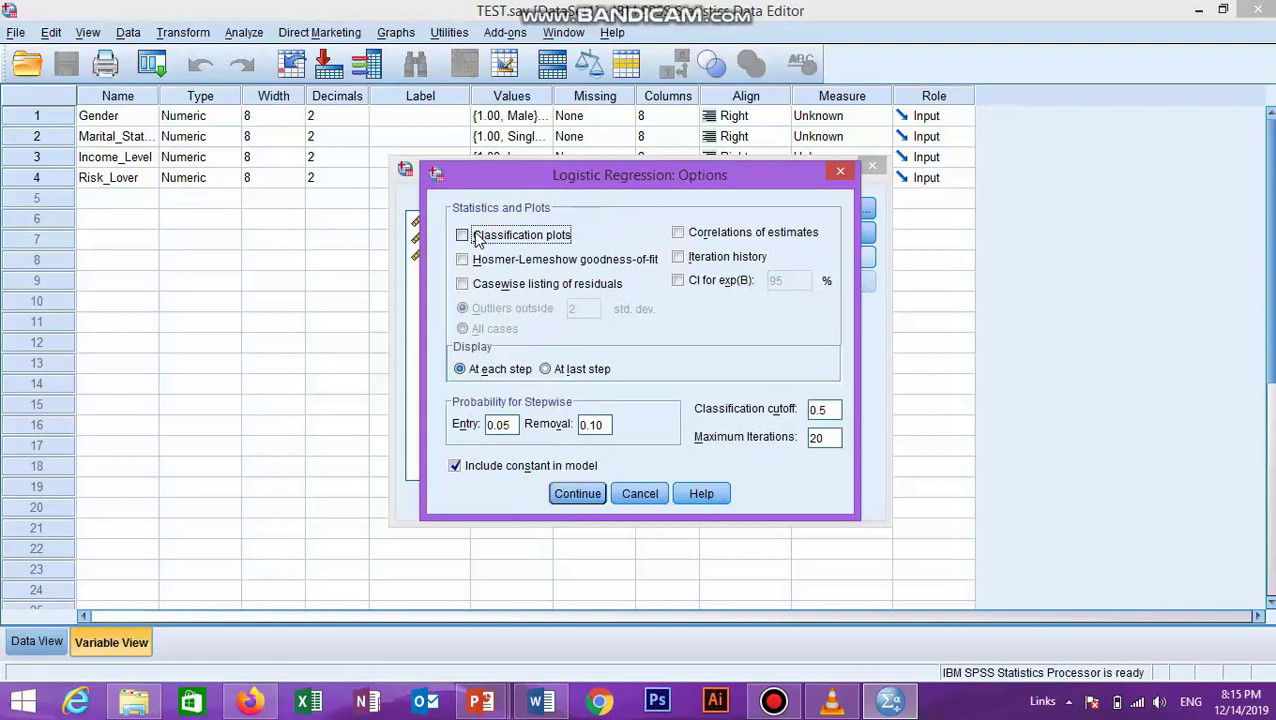
pyautogui.click(462, 235)
pyautogui.click(462, 259)
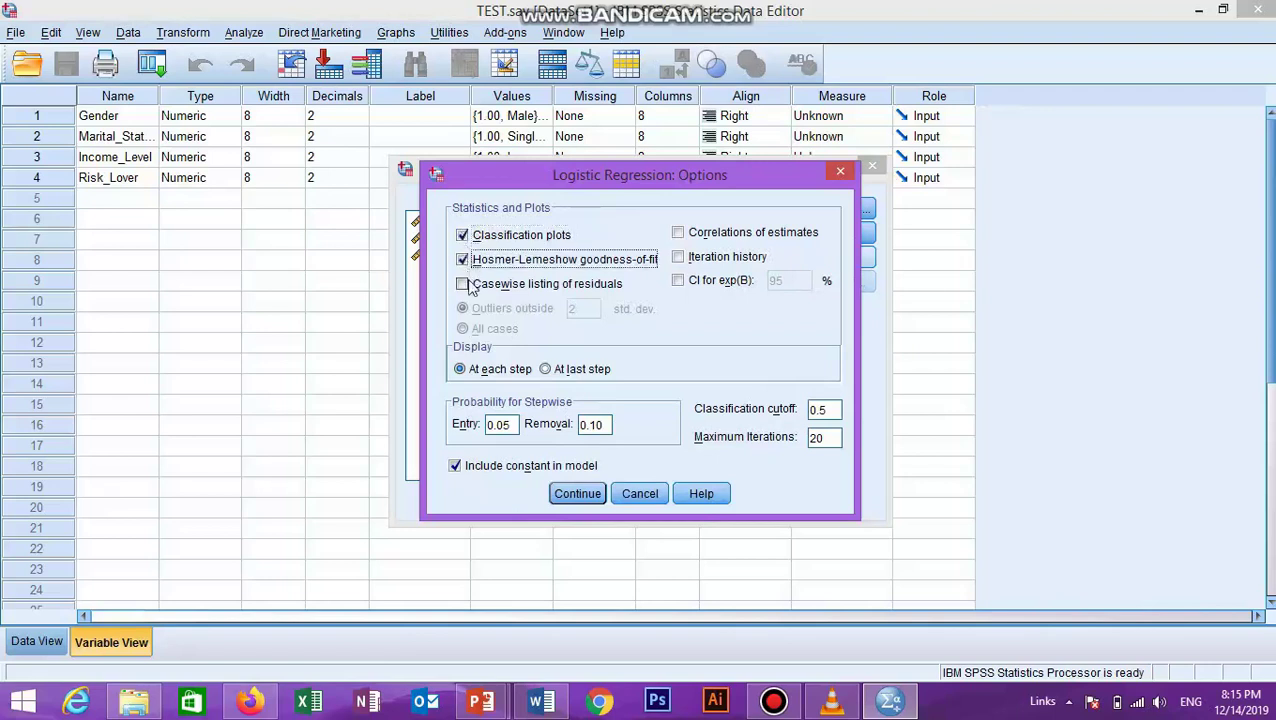
pyautogui.click(466, 285)
pyautogui.click(470, 286)
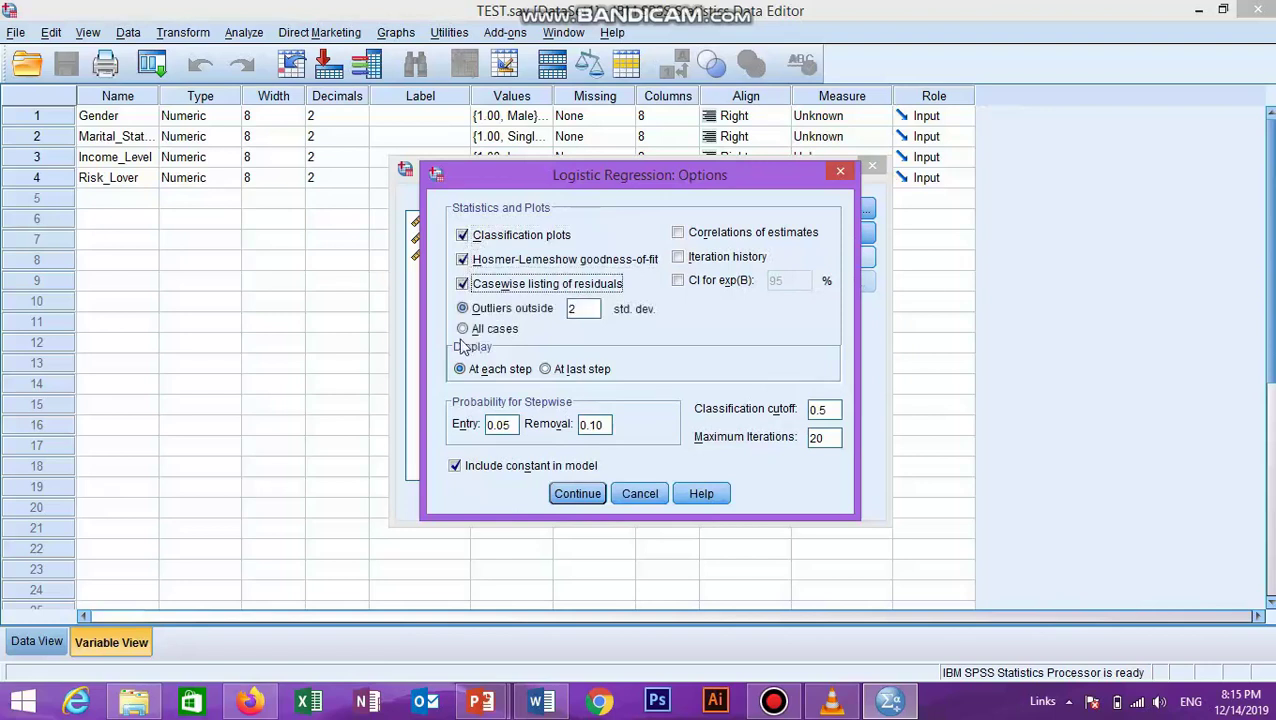
pyautogui.click(546, 370)
pyautogui.click(589, 495)
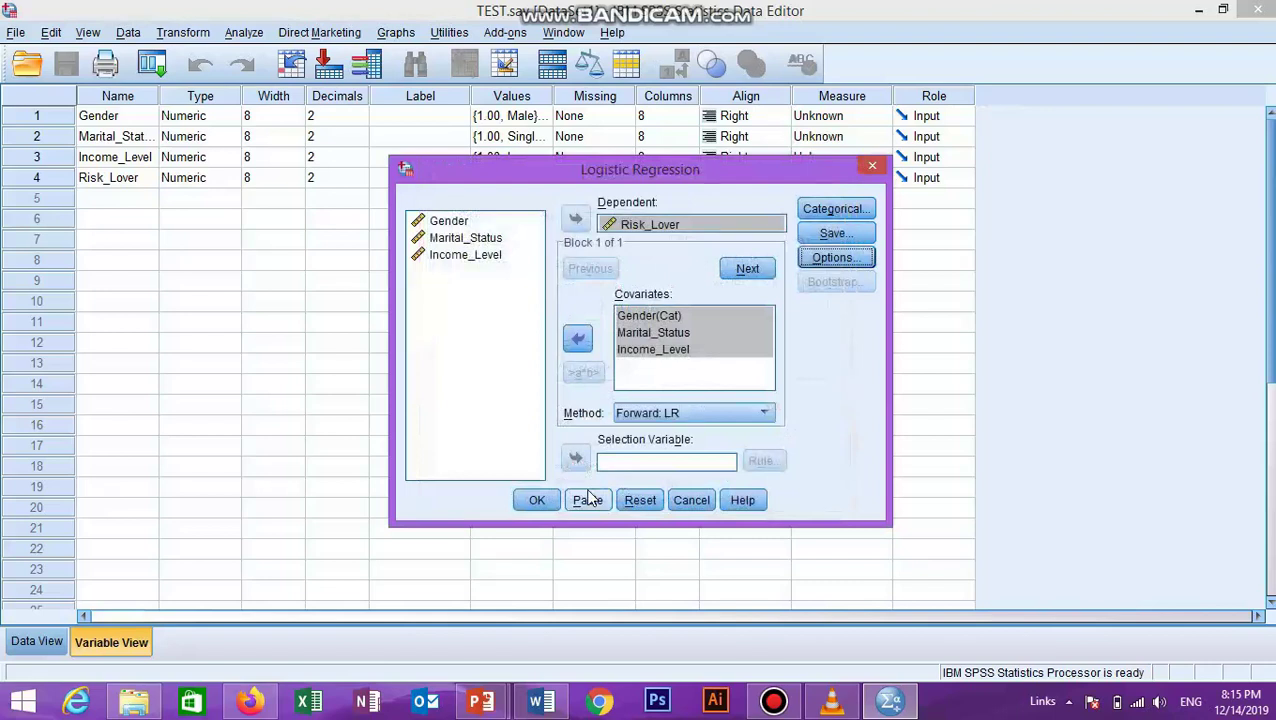
pyautogui.click(537, 501)
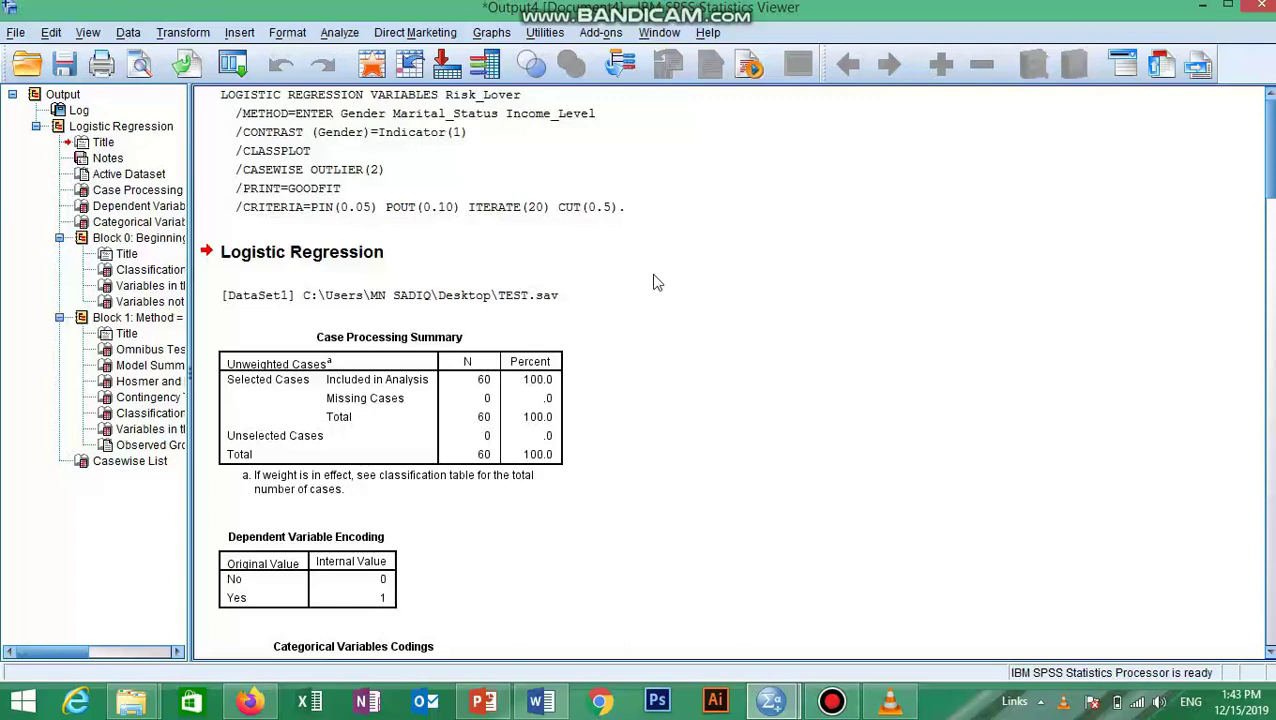
# Step: Examine the case processing summary, the variable coding tables and the Block 0 tables in the regression output
pyautogui.click(472, 382)
pyautogui.scroll(-5, 1000, 250)
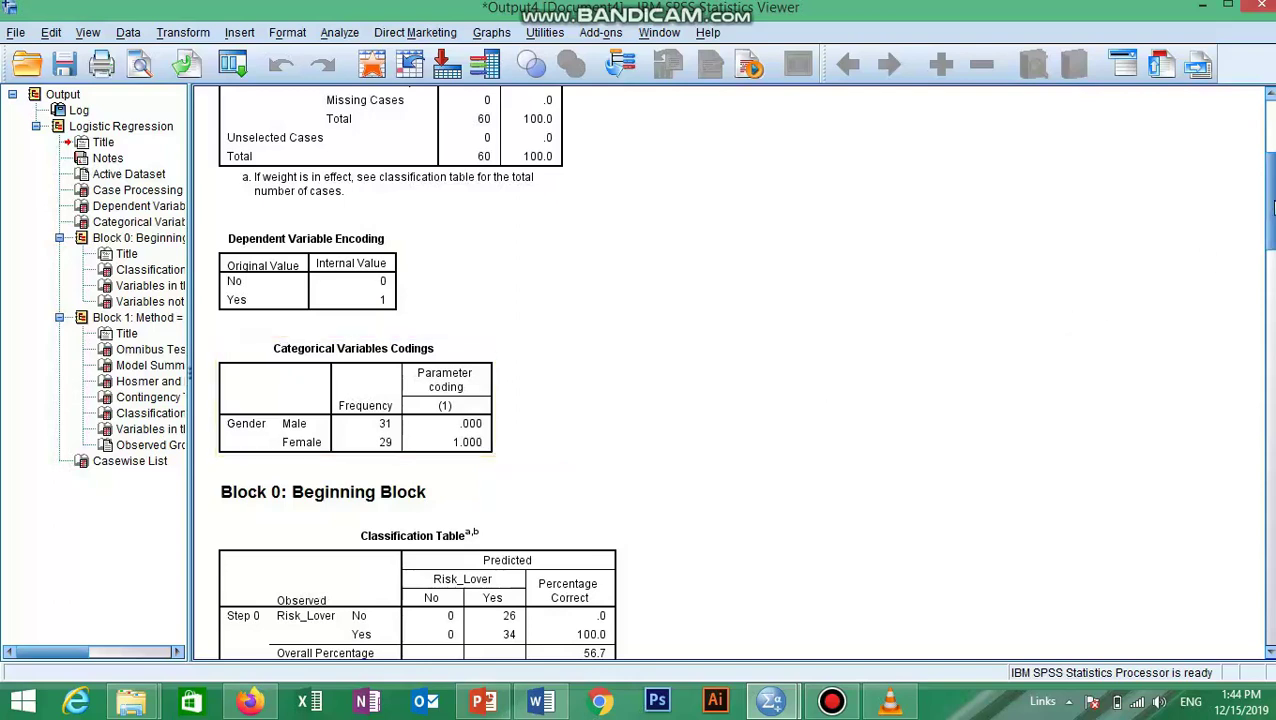
pyautogui.moveTo(1273, 207); pyautogui.dragTo(1270, 258)
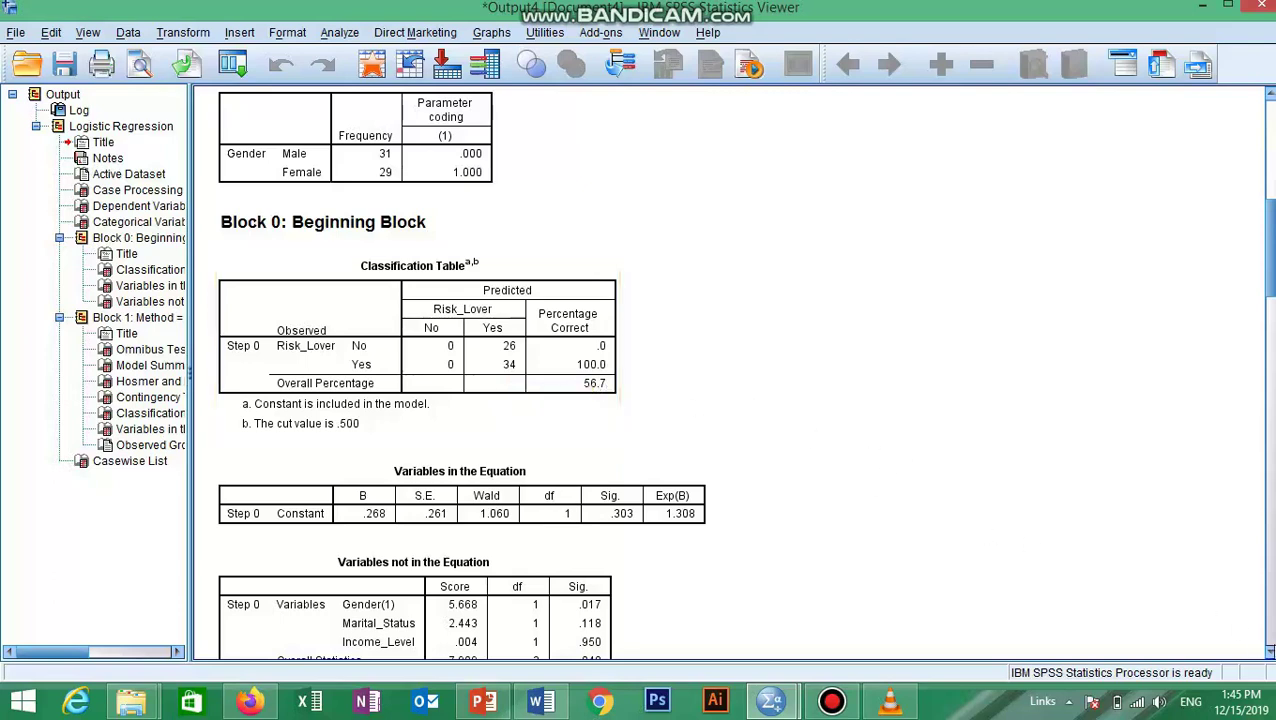
pyautogui.click(1269, 651)
pyautogui.scroll(-2, 650, 380)
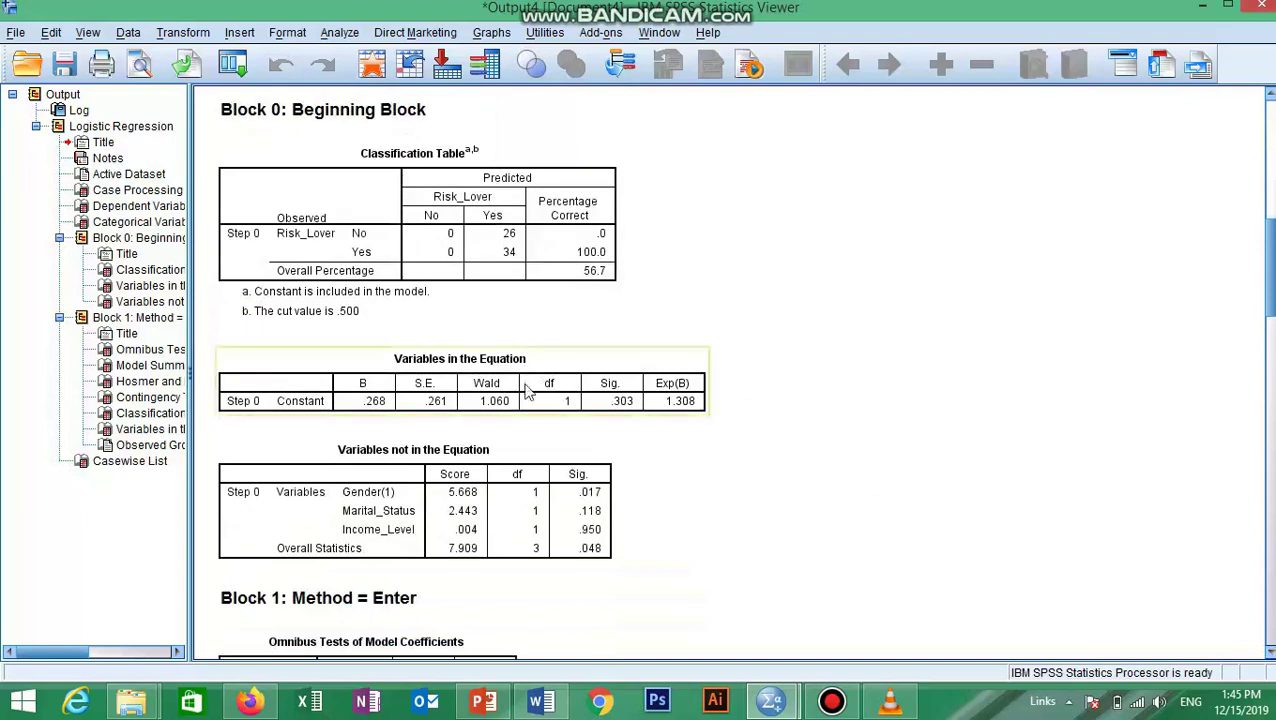
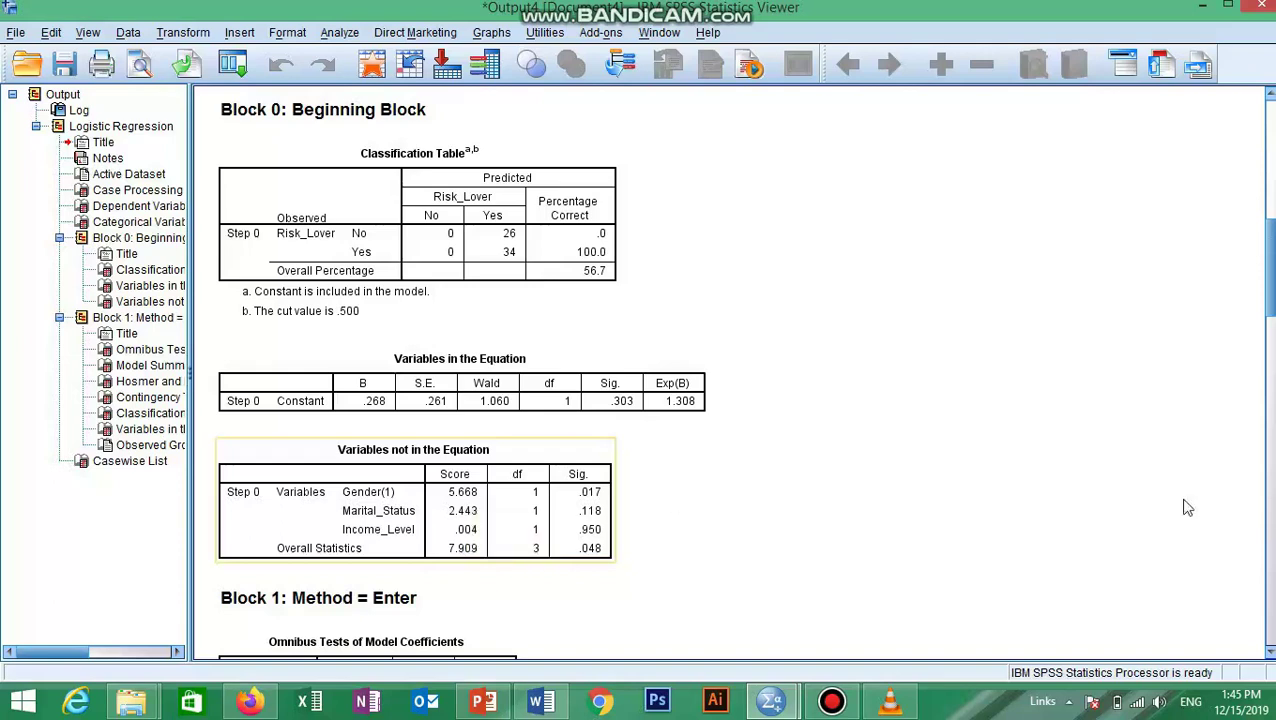
# Step: Examine the Block 1 omnibus tests of model coefficients and the model summary in the regression output
pyautogui.scroll(-1, 1270, 518)
pyautogui.scroll(-2, 790, 552)
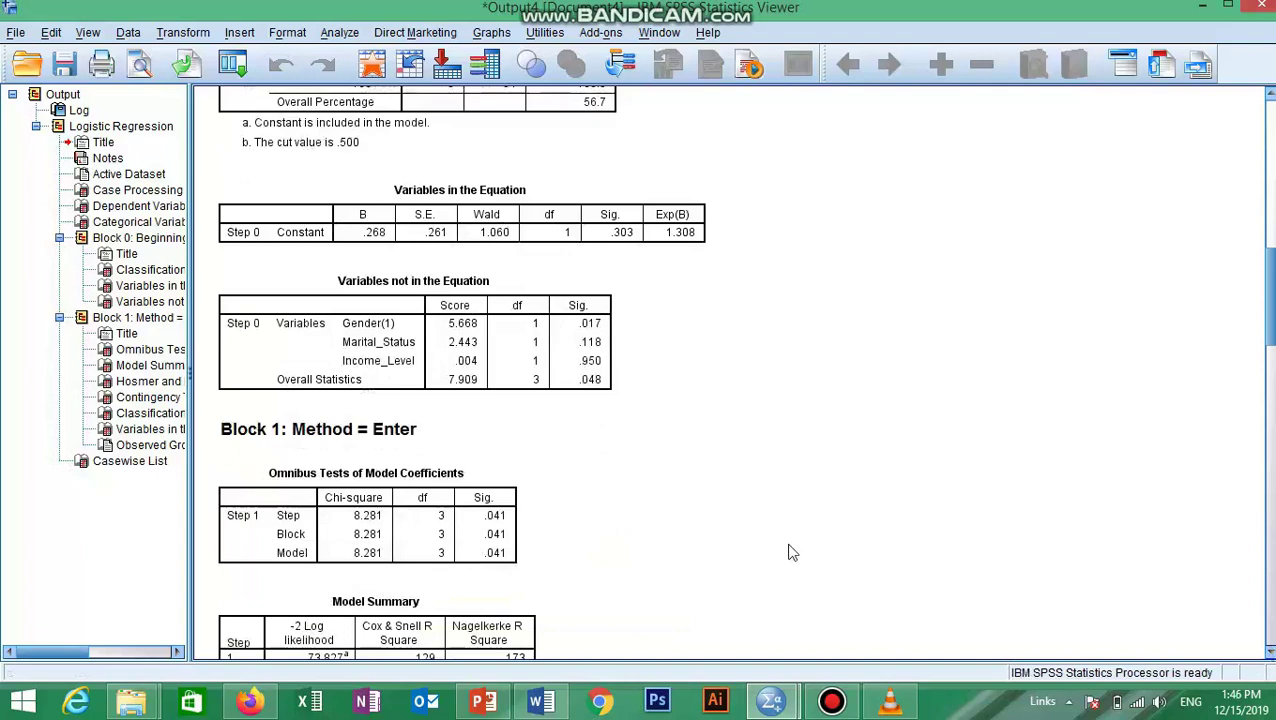
pyautogui.click(617, 438)
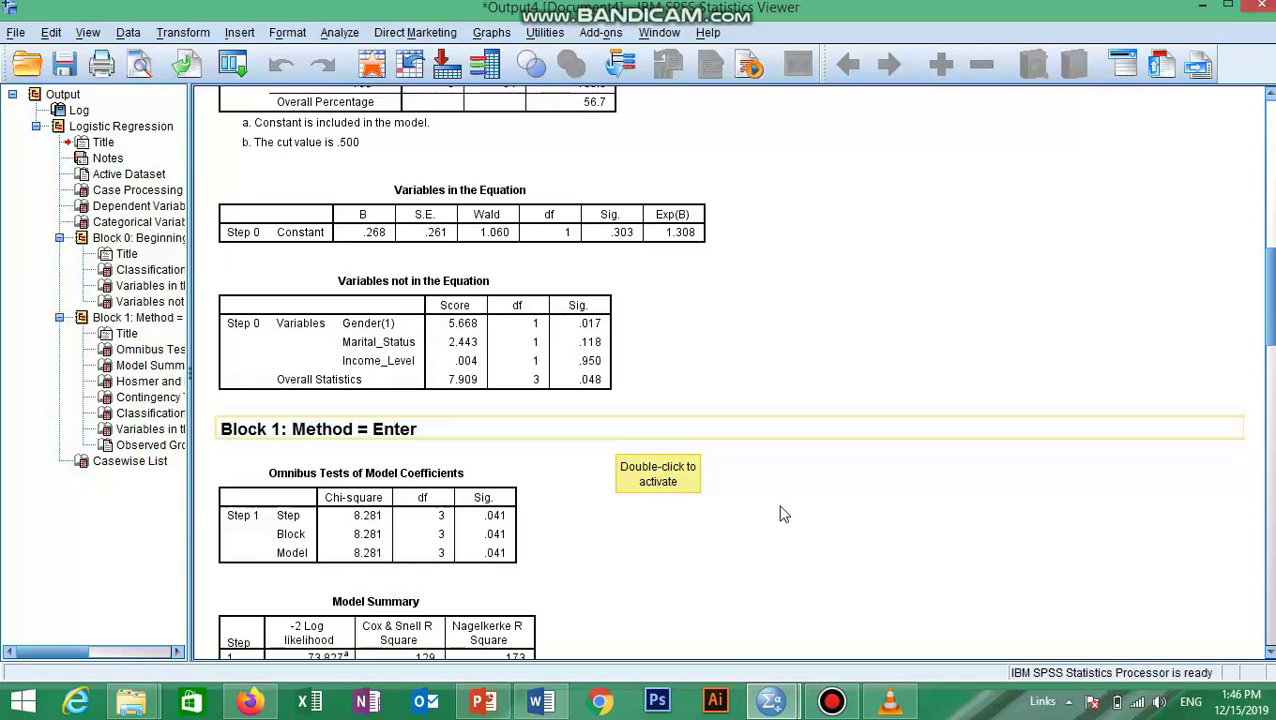
pyautogui.click(1269, 653)
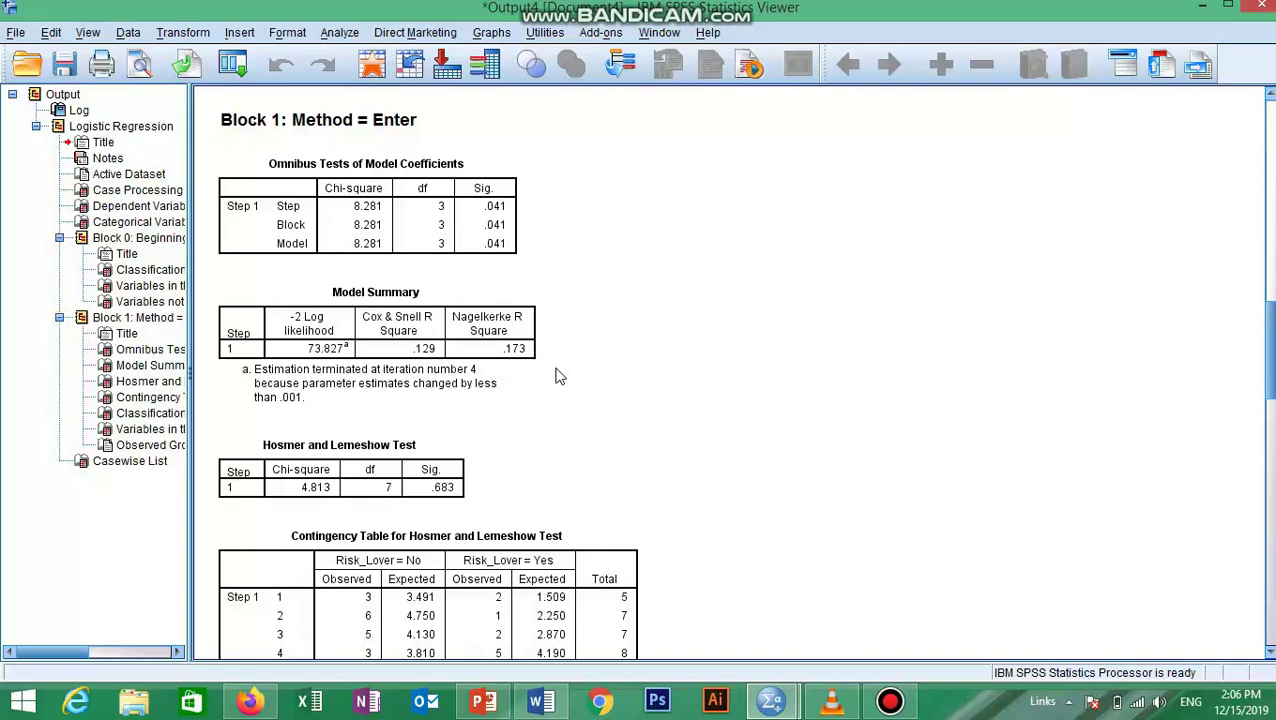
pyautogui.click(504, 395)
pyautogui.scroll(-5, 1270, 650)
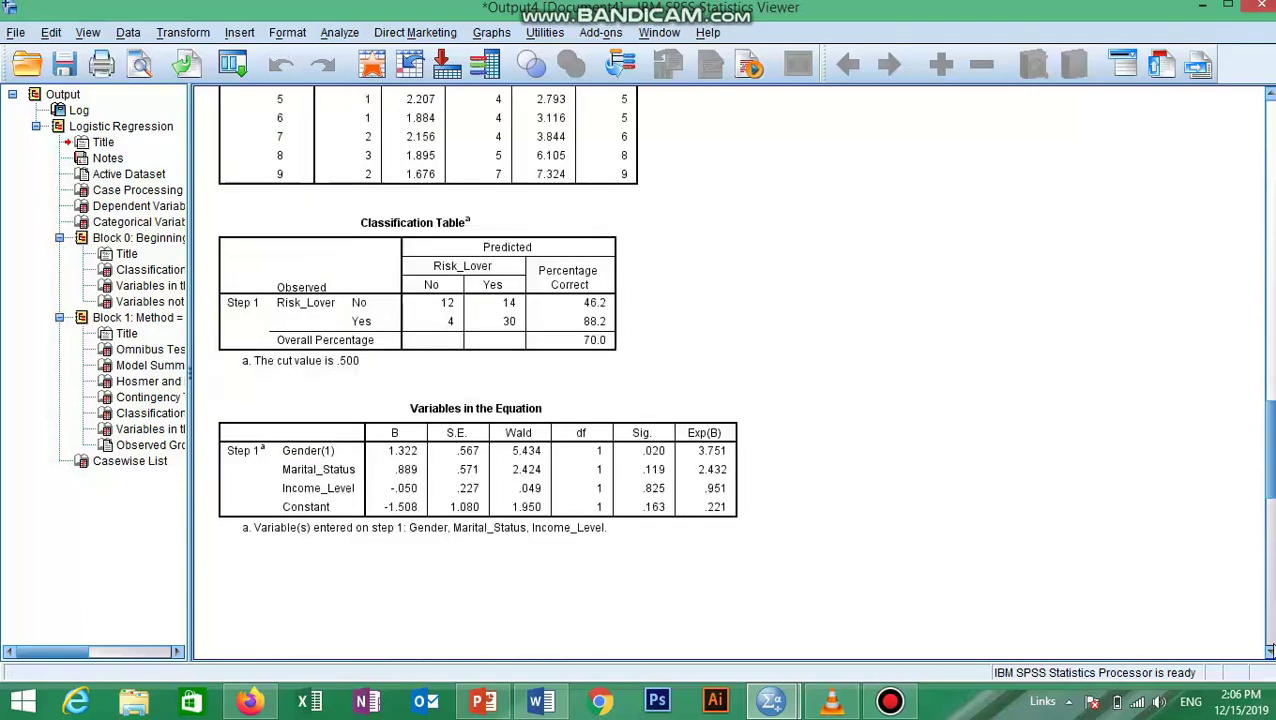
pyautogui.scroll(-5, 1270, 650)
pyautogui.moveTo(1266, 549); pyautogui.dragTo(1250, 375)
pyautogui.scroll(2, 1250, 375)
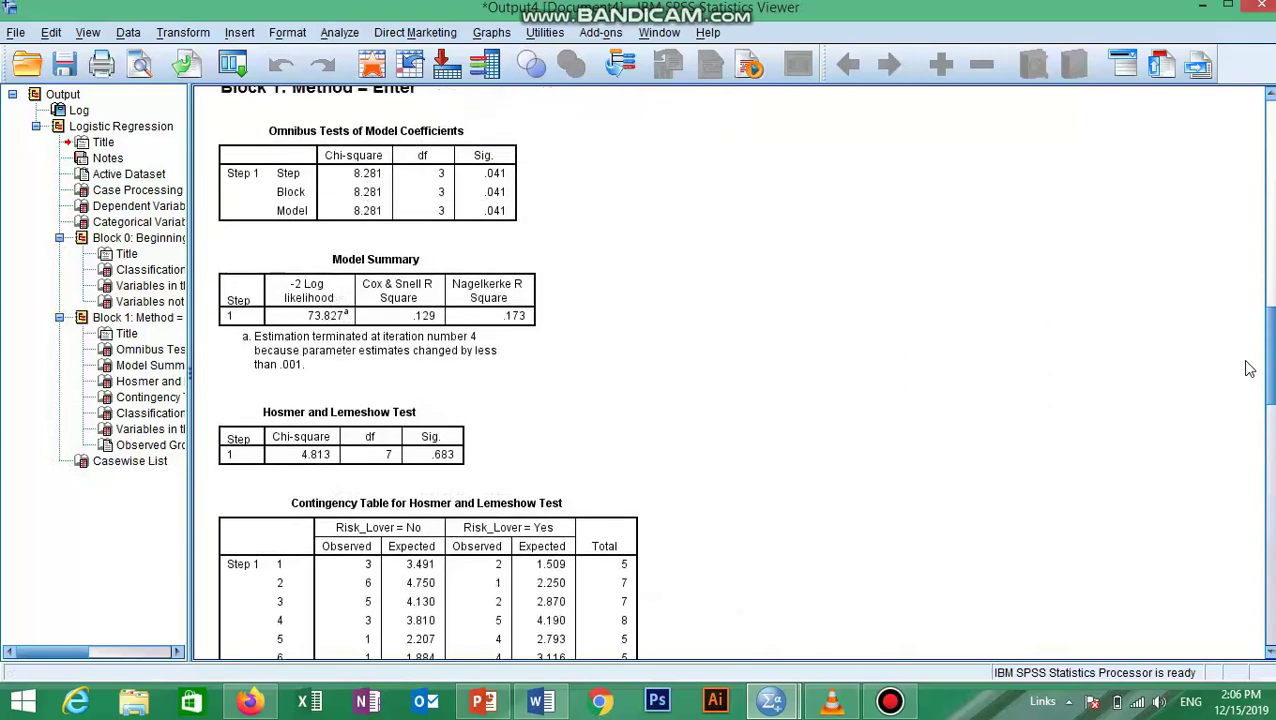
pyautogui.click(527, 358)
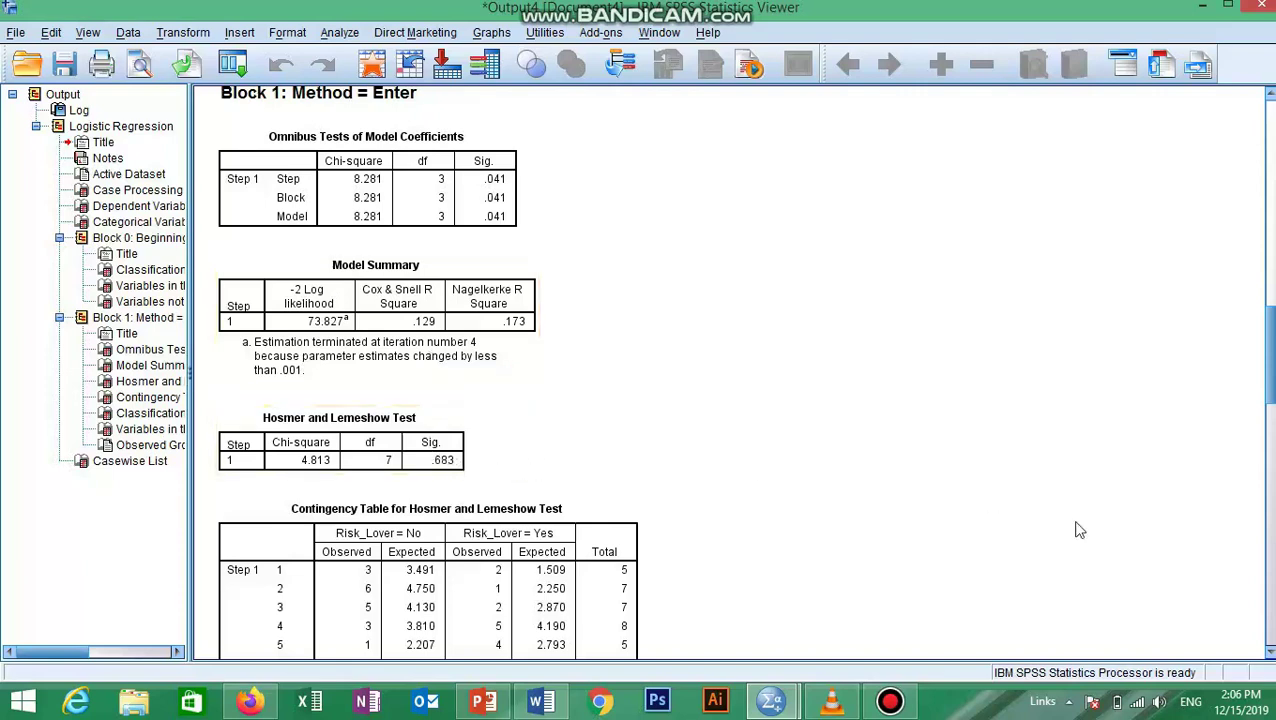
# Step: Review the Hosmer and Lemeshow test, its contingency table and the Block 1 classification table
pyautogui.click(1270, 652)
pyautogui.click(1270, 652)
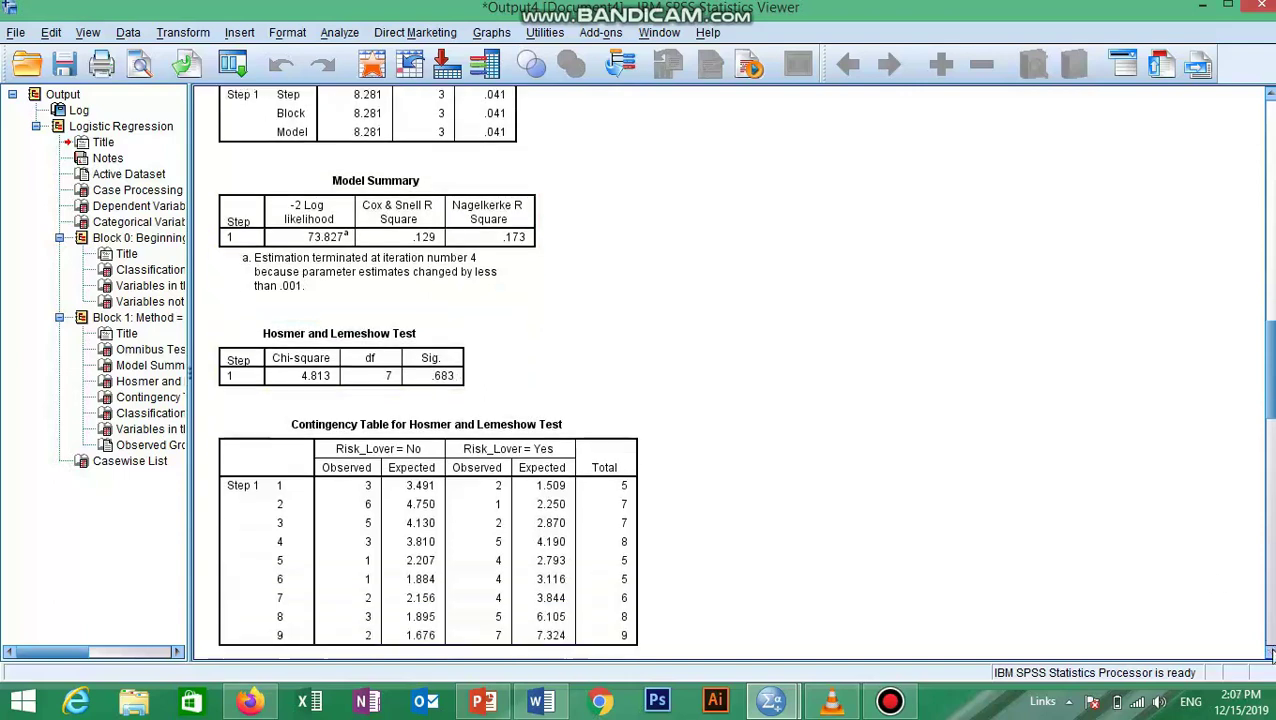
pyautogui.click(1270, 652)
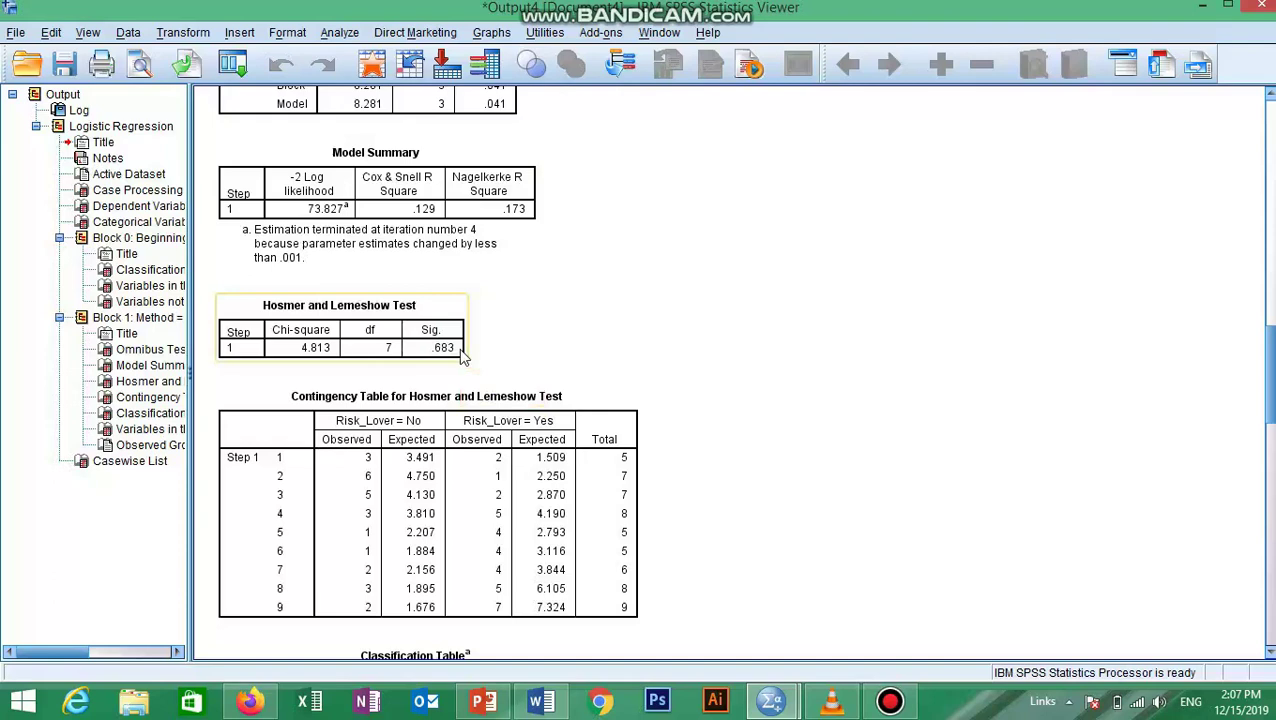
pyautogui.scroll(-8, 1272, 375)
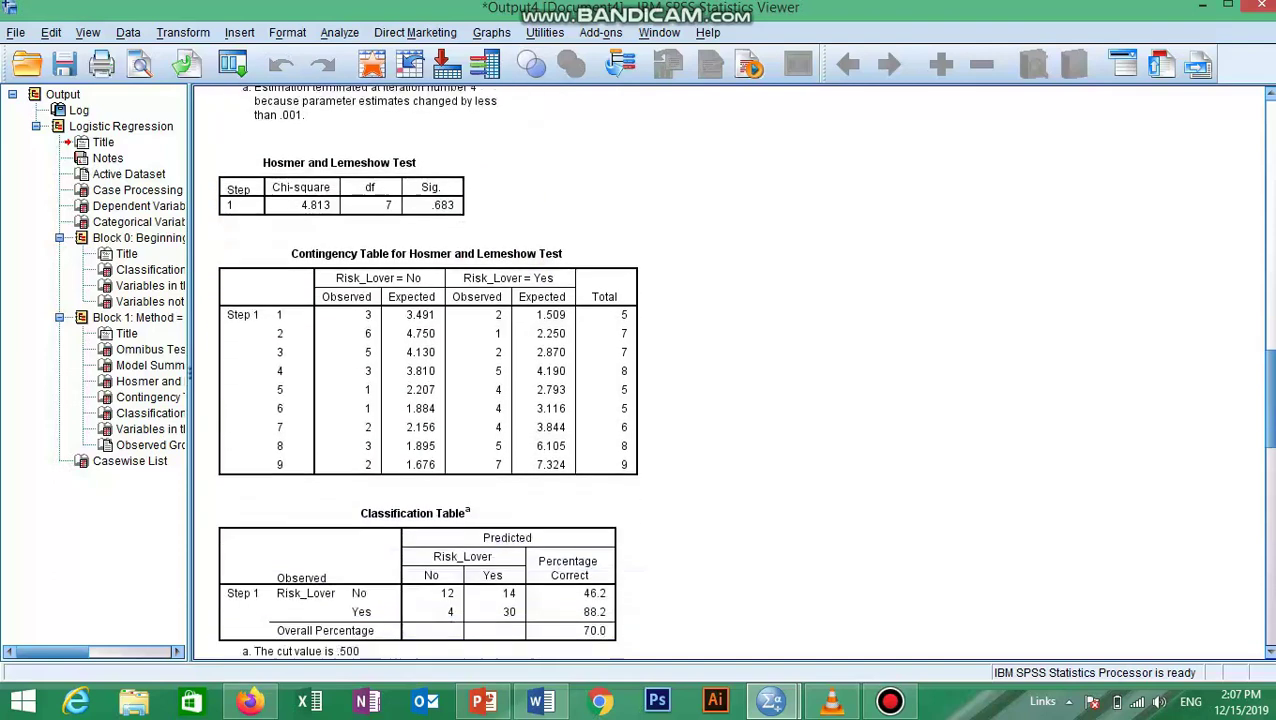